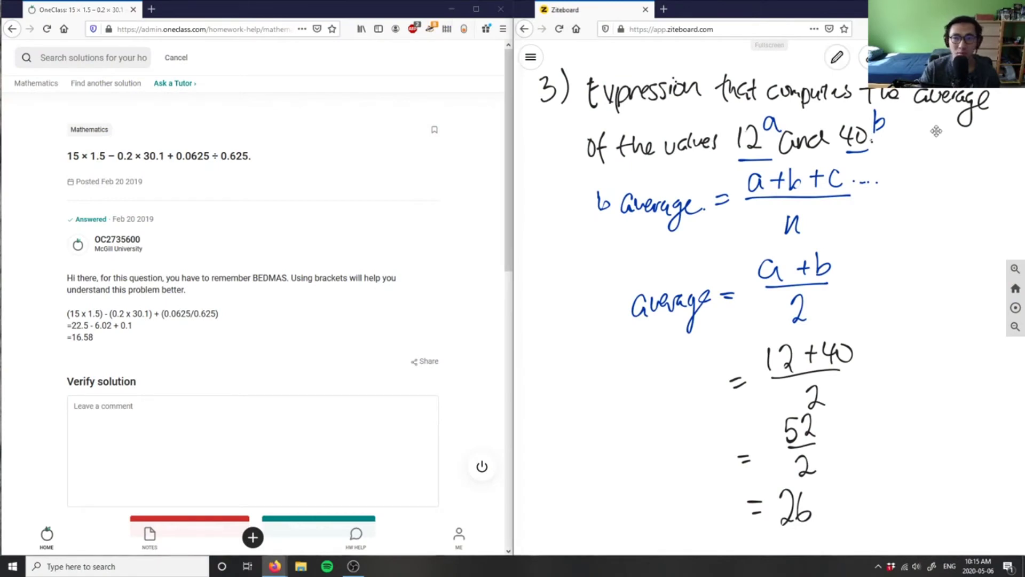
Step: Move to a blank area of the board and handwrite the label '4)' with the pen
drag(887, 303, 910, 32)
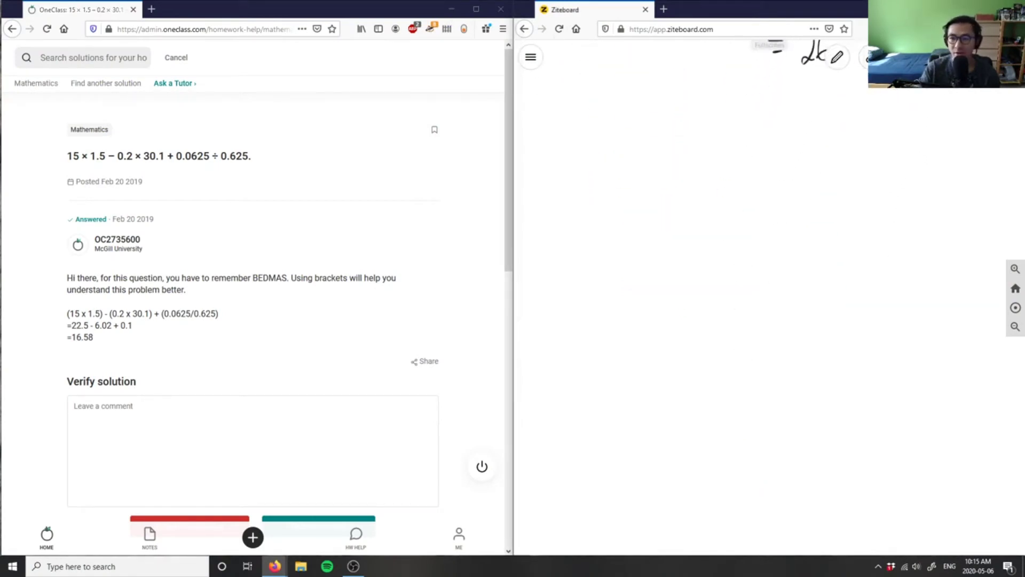
click(836, 58)
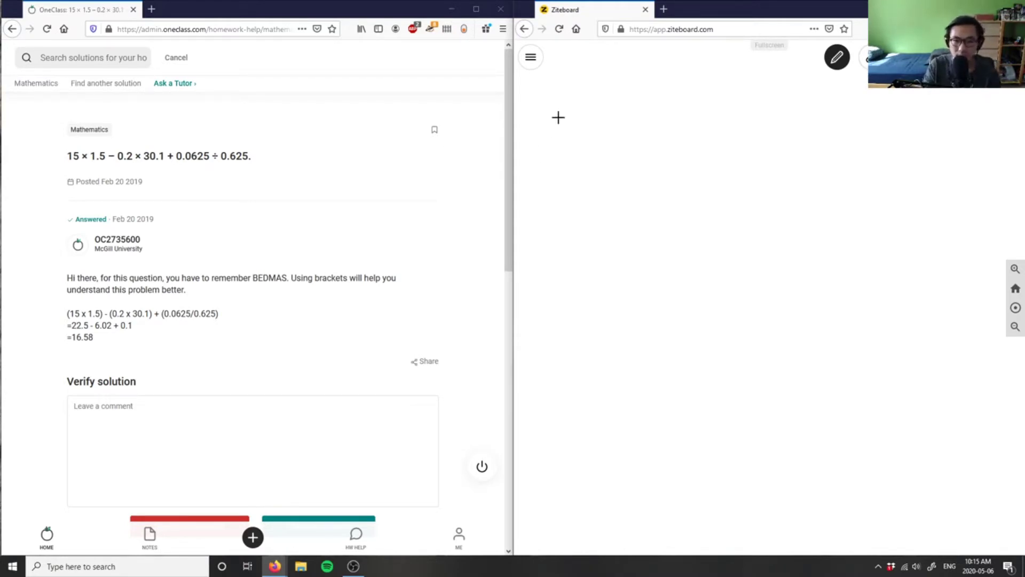
mouse_move(538, 143)
mouse_down()
mouse_move(553, 171)
mouse_move(570, 178)
mouse_up()
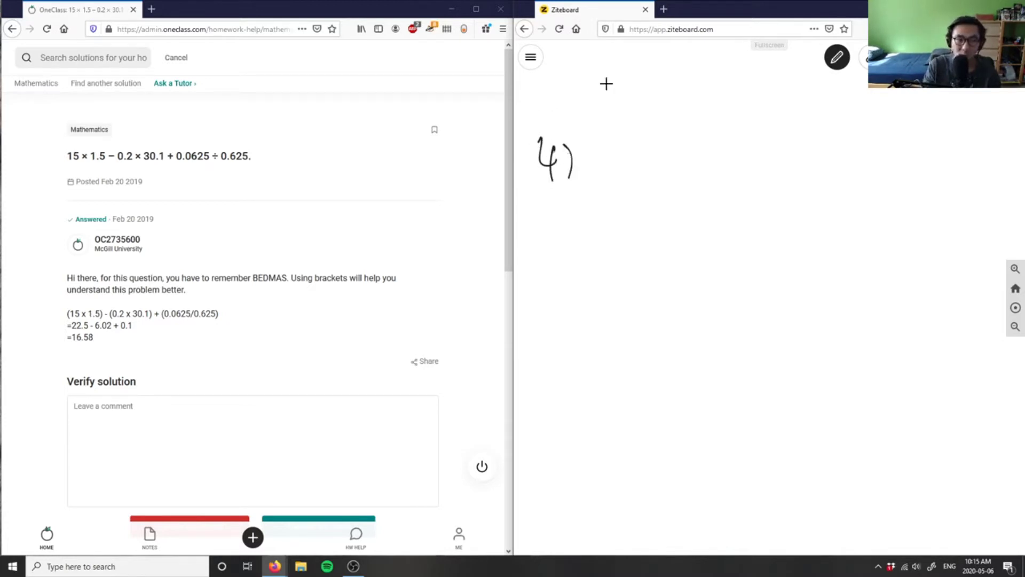
Step: Write a first pass of 15 × 1.5 − 0.2 × 30.1 + …, then undo three mistaken strokes
drag(597, 139, 598, 175)
mouse_move(608, 135)
mouse_down()
mouse_move(605, 172)
mouse_move(650, 168)
mouse_up()
mouse_move(665, 135)
mouse_down()
mouse_move(667, 175)
mouse_move(681, 171)
mouse_move(632, 169)
mouse_up()
click(673, 167)
mouse_move(714, 152)
mouse_down()
mouse_move(793, 171)
mouse_move(821, 157)
mouse_up()
click(764, 165)
mouse_move(822, 140)
mouse_down()
mouse_move(810, 157)
mouse_move(880, 161)
mouse_move(910, 149)
mouse_up()
click(871, 159)
mouse_move(900, 136)
mouse_down()
mouse_move(900, 160)
mouse_move(943, 162)
mouse_up()
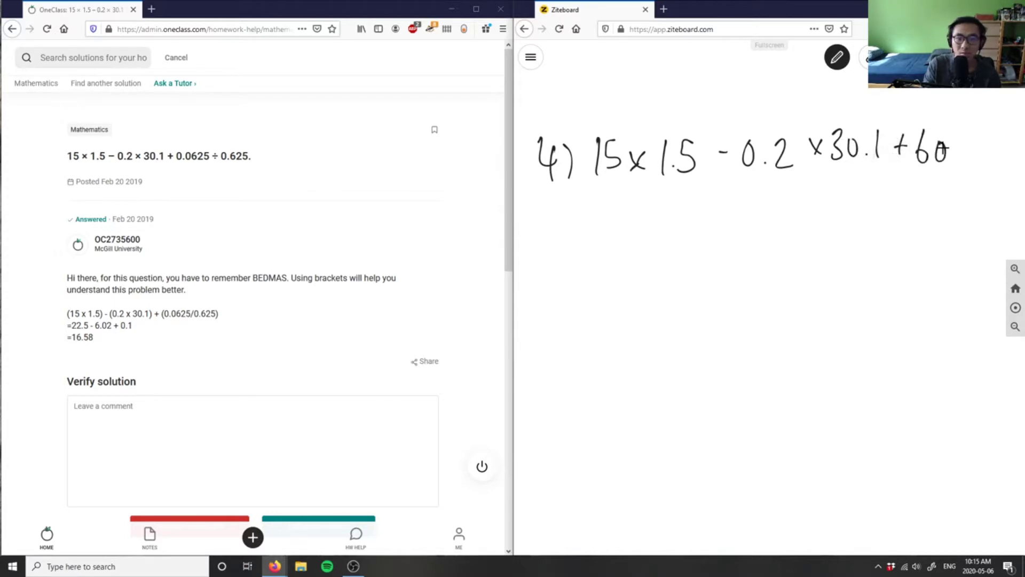
key(ctrl+z)
key(ctrl+z)
key(ctrl+z)
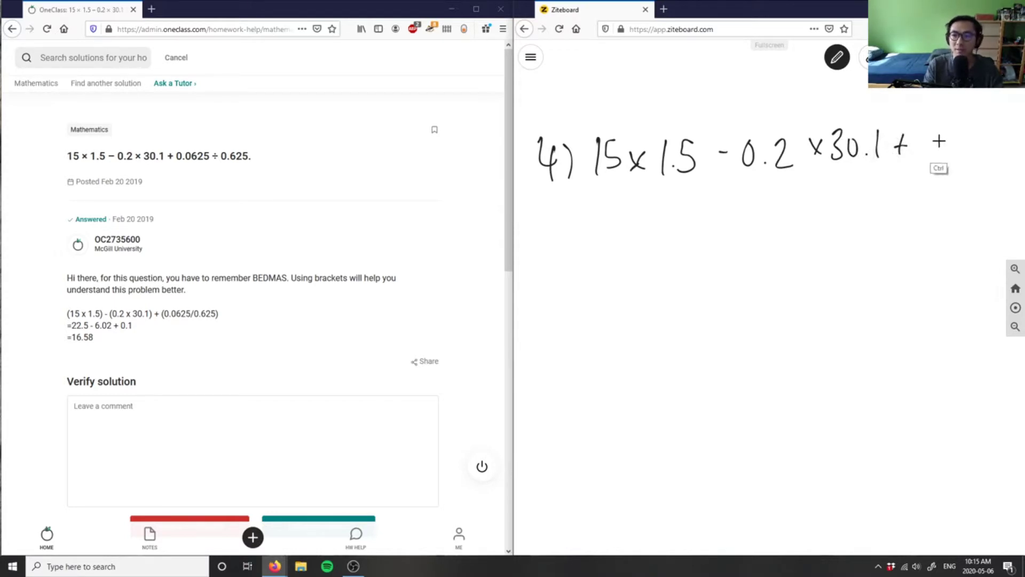
key(ctrl+z)
key(ctrl+z)
key(ctrl+z)
key(ctrl+z)
key(ctrl+z)
key(ctrl+z)
key(ctrl+z)
key(ctrl+z)
key(ctrl+z)
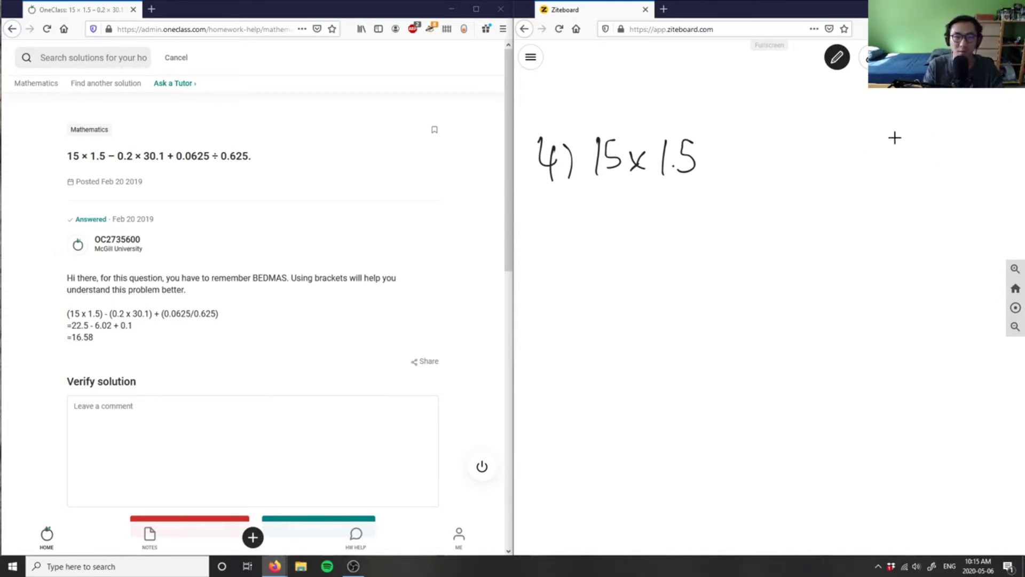
key(ctrl+z)
key(ctrl+z)
key(ctrl+z)
key(ctrl+z)
key(ctrl+z)
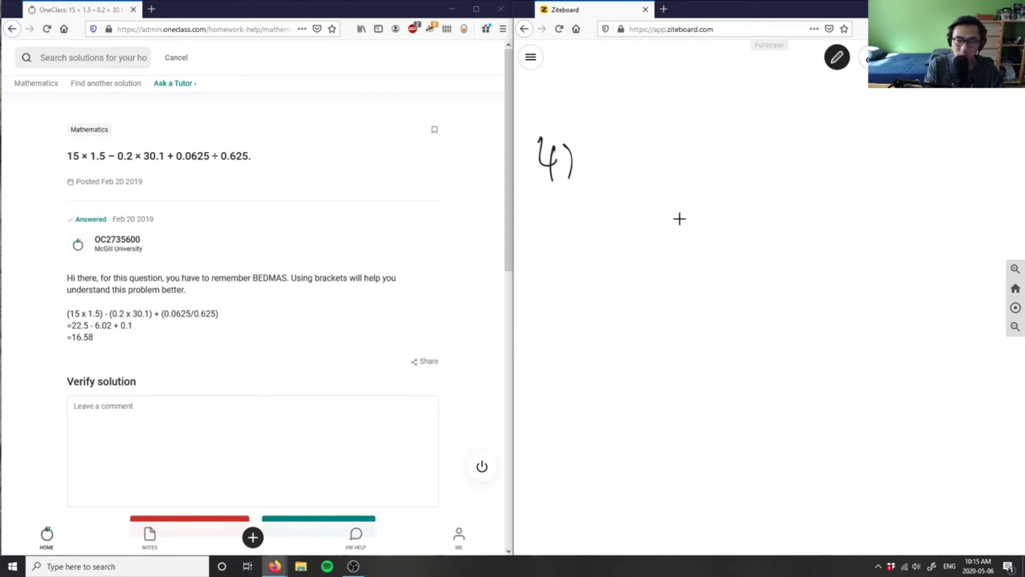
Step: Rewrite the expression, finishing with + 0.0625 ÷ 0.625 = ?
drag(681, 228, 765, 193)
key(ctrl+z)
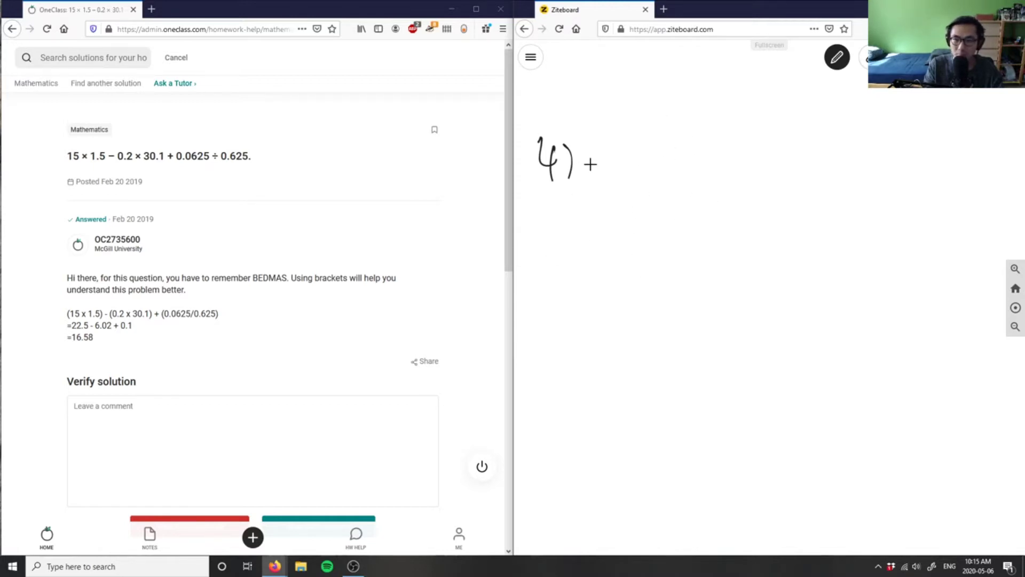
mouse_move(581, 148)
mouse_down()
mouse_move(581, 183)
mouse_move(671, 169)
mouse_move(679, 180)
mouse_move(717, 176)
mouse_move(705, 176)
mouse_up()
mouse_move(722, 156)
mouse_down()
mouse_move(731, 176)
mouse_move(744, 176)
mouse_up()
drag(748, 174, 781, 168)
mouse_move(773, 159)
mouse_down()
mouse_move(773, 178)
mouse_move(815, 180)
mouse_up()
mouse_move(833, 151)
mouse_down()
mouse_move(830, 175)
mouse_move(887, 167)
mouse_move(881, 157)
mouse_up()
drag(880, 174, 917, 173)
mouse_move(933, 157)
mouse_down()
mouse_move(925, 178)
mouse_move(949, 180)
mouse_up()
mouse_move(961, 151)
mouse_down()
mouse_move(955, 180)
mouse_move(1005, 169)
mouse_up()
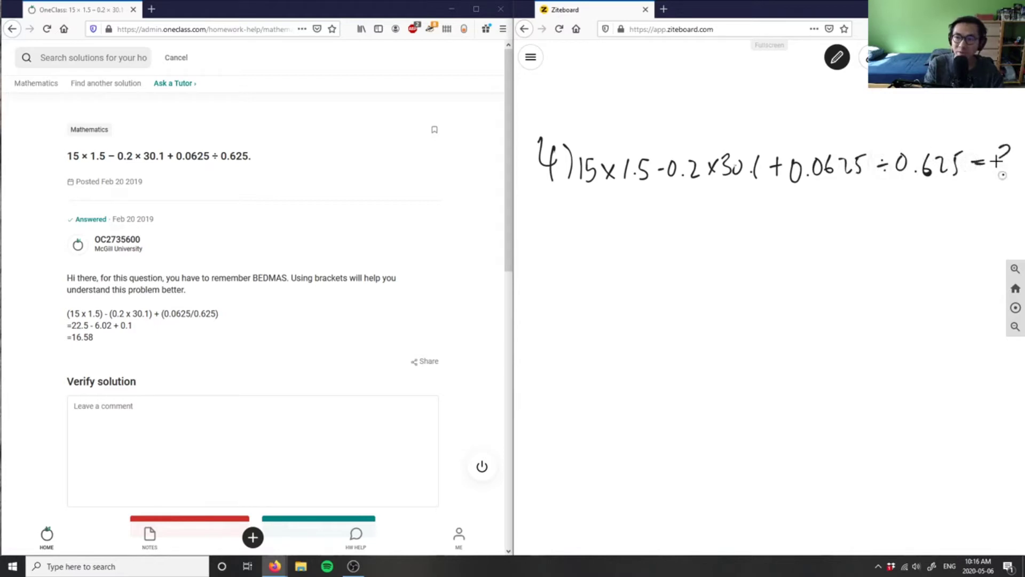
click(1002, 175)
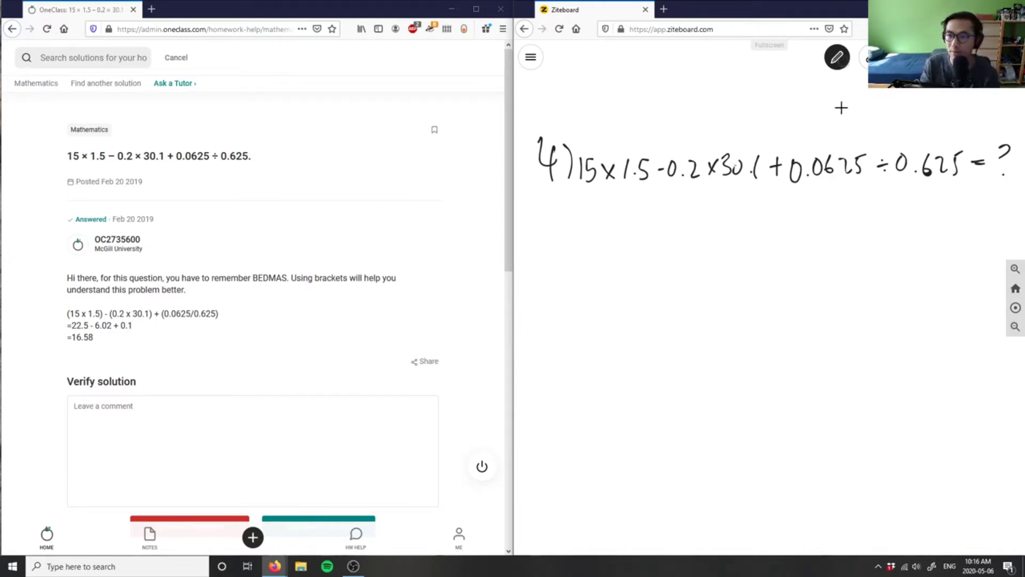
click(837, 58)
Step: Switch the pen to blue and write the heading 'Order of operations' below the problem
click(840, 164)
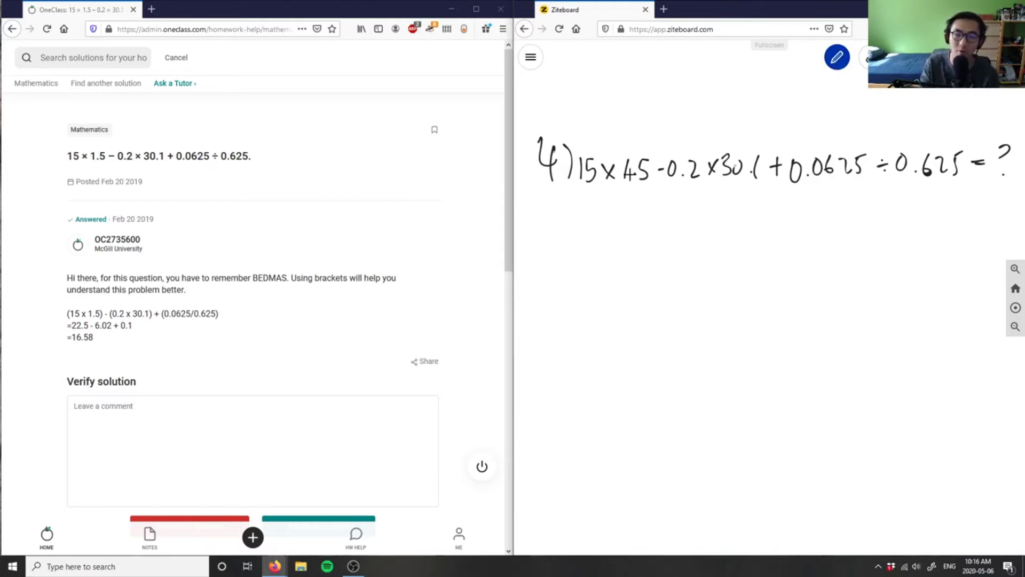
mouse_move(561, 232)
mouse_down()
mouse_move(563, 248)
mouse_move(641, 261)
mouse_up()
mouse_move(657, 237)
mouse_down()
mouse_move(666, 273)
mouse_move(696, 244)
mouse_up()
mouse_move(698, 240)
mouse_down()
mouse_move(717, 254)
mouse_move(744, 251)
mouse_up()
drag(748, 234, 757, 251)
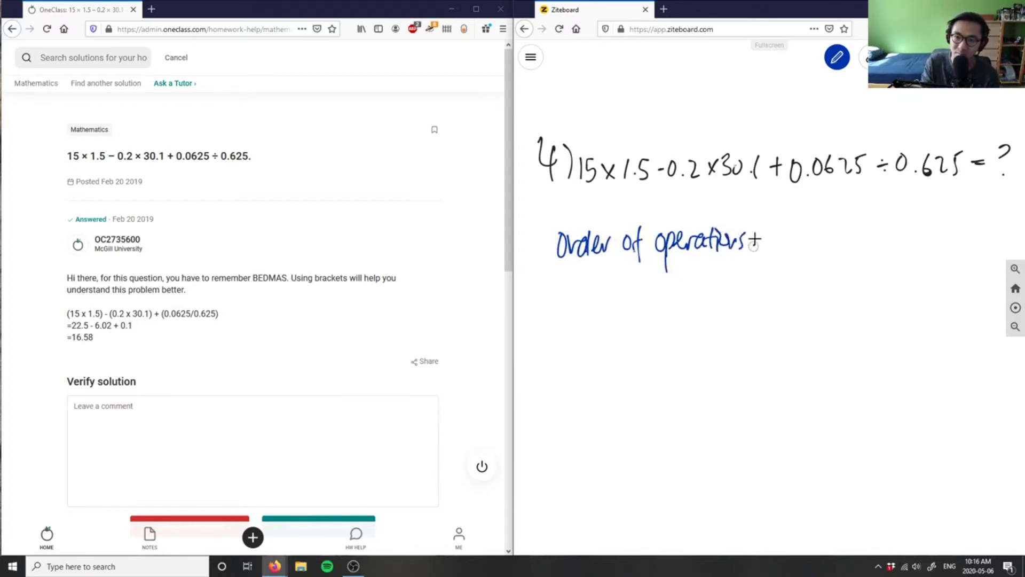
Step: Write the letters B, E, D, M, A, S in a column and expand B into 'Brackets'
mouse_move(614, 285)
mouse_down()
mouse_move(625, 309)
mouse_move(627, 472)
mouse_move(626, 458)
mouse_up()
drag(621, 477, 604, 506)
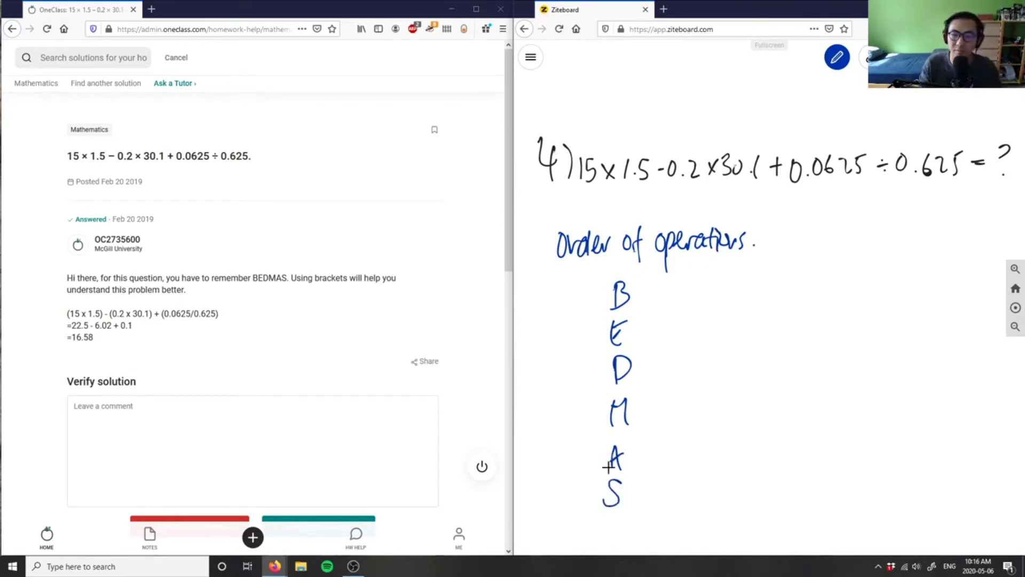
mouse_move(633, 289)
mouse_down()
mouse_move(642, 312)
mouse_move(695, 306)
mouse_up()
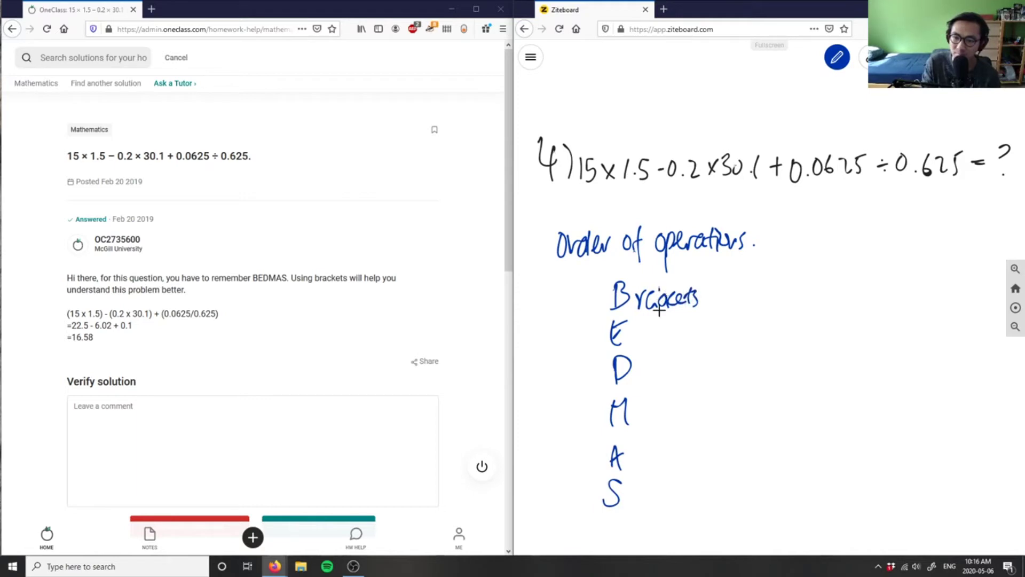
key(ctrl+z)
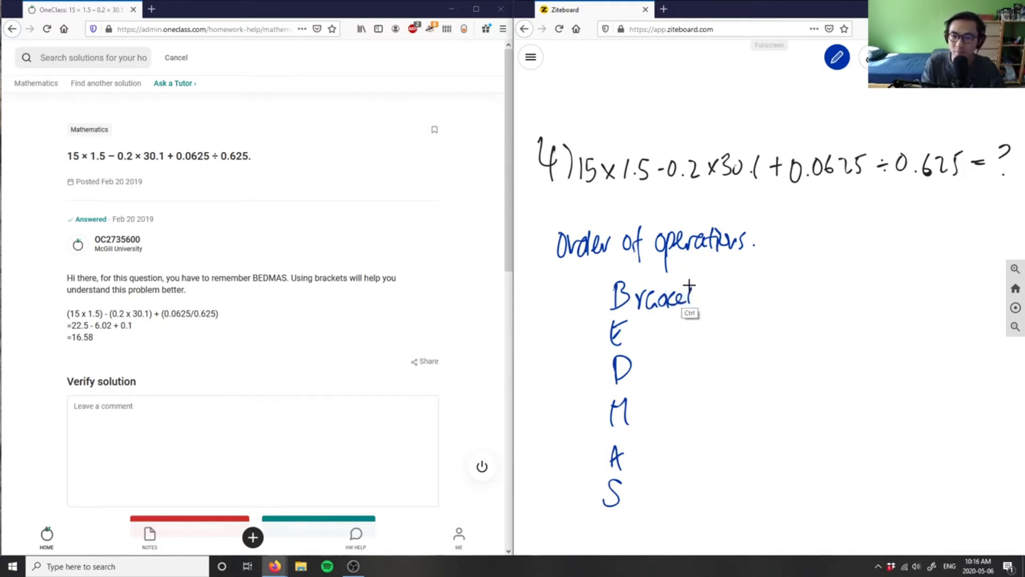
key(ctrl+z)
key(ctrl+z)
mouse_move(663, 289)
mouse_down()
mouse_move(678, 310)
mouse_move(708, 307)
mouse_up()
Step: Expand the remaining letters into Exponents, Division, Multiplication, Addition and Subtraction
drag(626, 330, 653, 356)
mouse_move(653, 329)
mouse_down()
mouse_move(672, 342)
mouse_move(710, 346)
mouse_up()
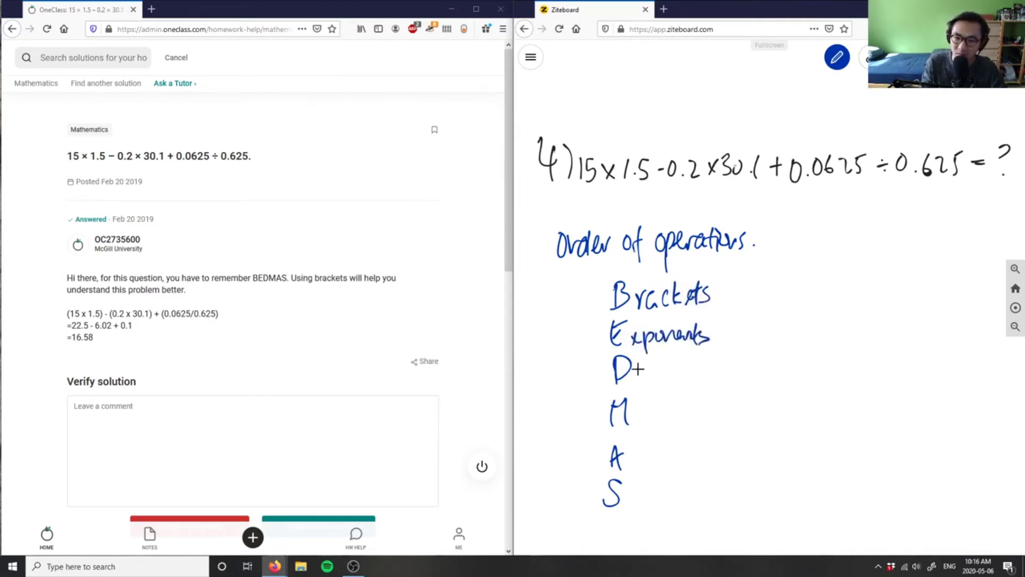
drag(638, 362, 641, 379)
mouse_move(641, 359)
mouse_down()
mouse_move(655, 376)
mouse_move(689, 377)
mouse_up()
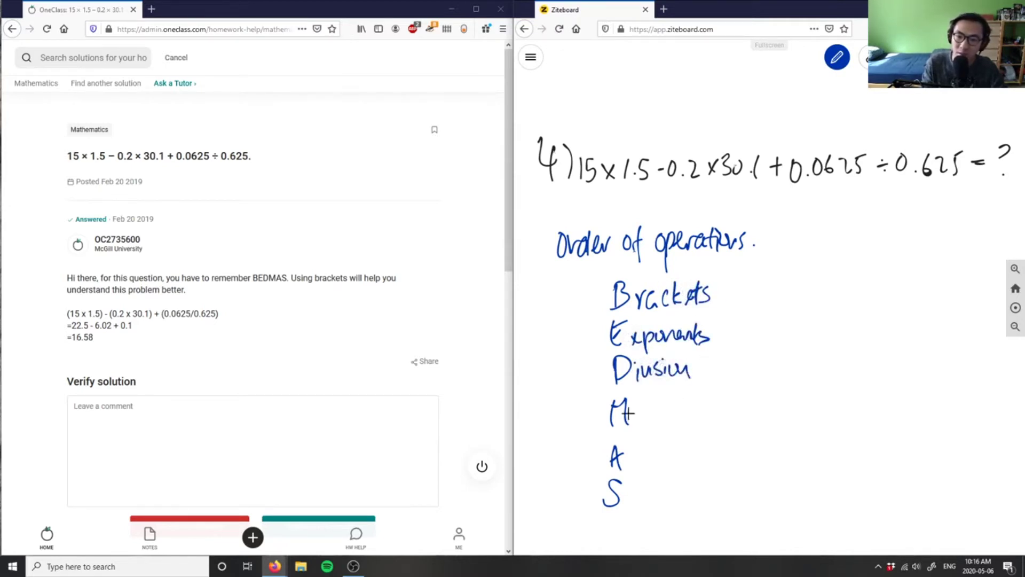
drag(623, 409, 640, 425)
mouse_move(641, 405)
mouse_down()
mouse_move(652, 427)
mouse_move(666, 421)
mouse_up()
mouse_move(663, 396)
mouse_down()
mouse_move(673, 432)
mouse_move(726, 418)
mouse_up()
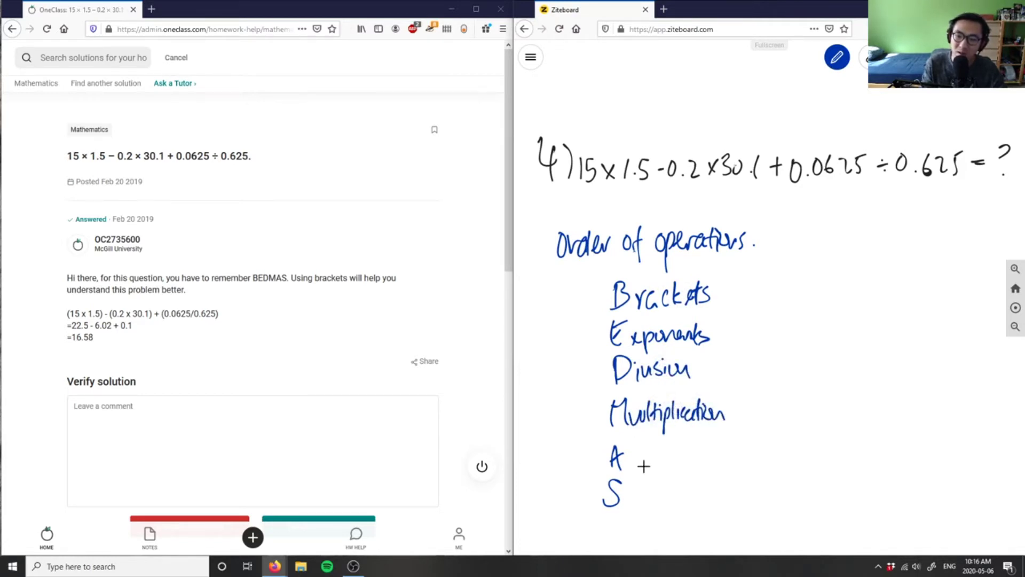
drag(625, 455, 650, 469)
mouse_move(651, 445)
mouse_down()
mouse_move(659, 464)
mouse_move(684, 461)
mouse_up()
mouse_move(629, 490)
mouse_down()
mouse_move(644, 508)
mouse_move(684, 507)
mouse_up()
mouse_move(682, 479)
mouse_down()
mouse_move(696, 507)
mouse_move(718, 506)
mouse_up()
click(731, 497)
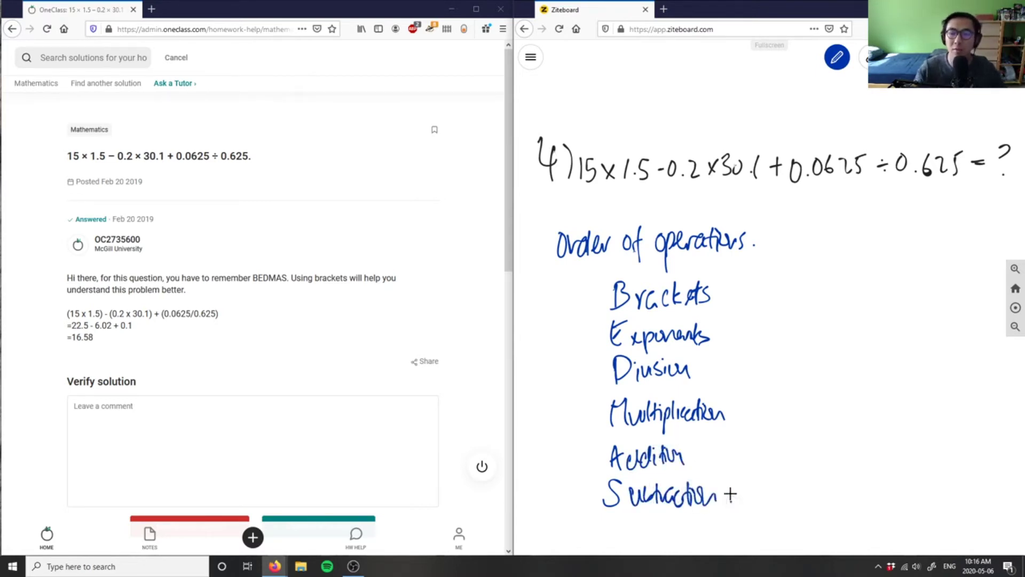
Step: Switch the pen colour to red
click(837, 58)
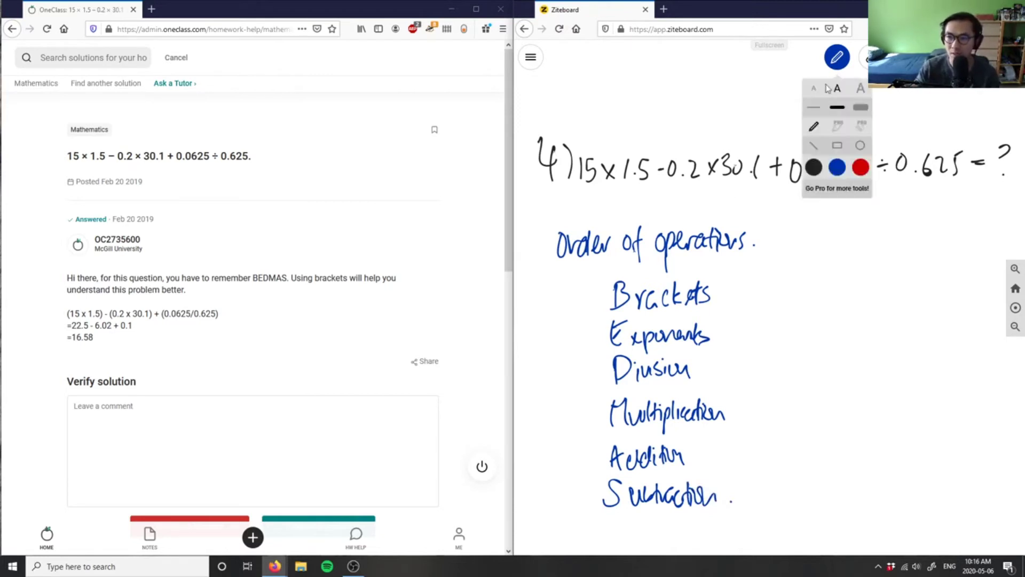
click(847, 167)
click(753, 209)
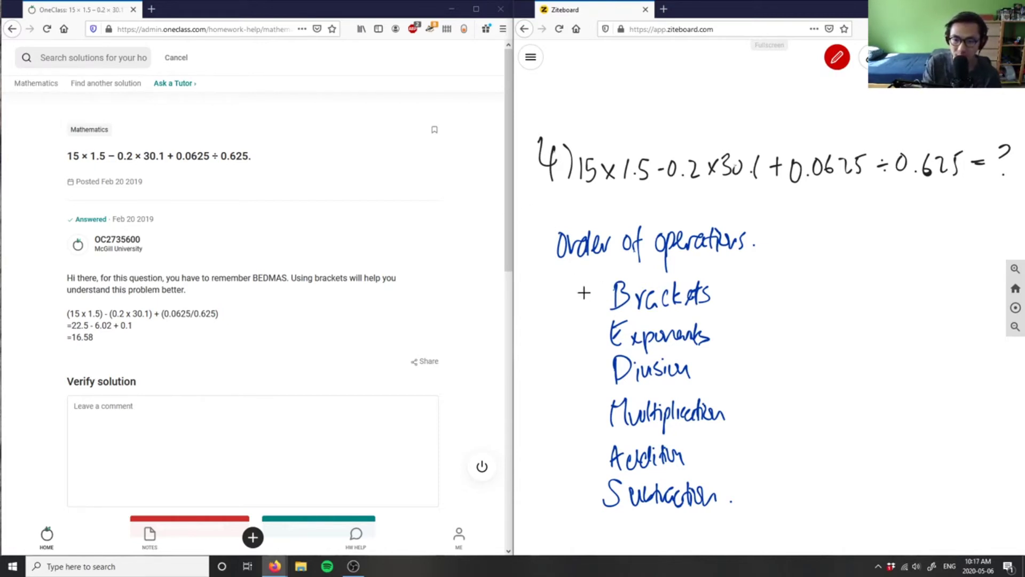
click(768, 350)
click(806, 364)
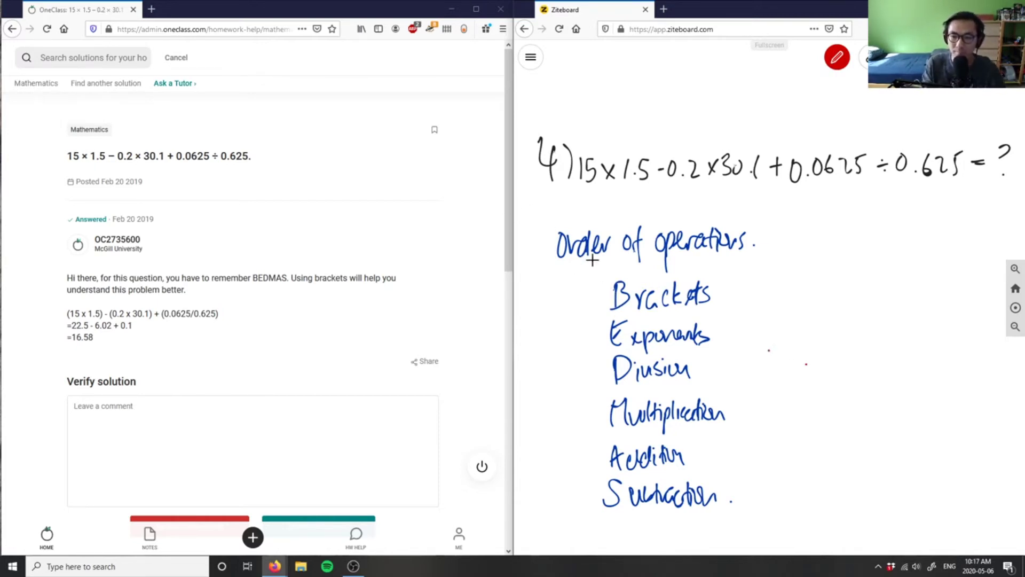
Step: Draw circled numbers 1–4 beside the BEDMAS list, pairing Division/Multiplication and Addition/Subtraction
mouse_move(591, 283)
mouse_down()
mouse_move(593, 297)
mouse_move(586, 279)
mouse_up()
drag(581, 324, 592, 340)
drag(588, 316, 592, 318)
drag(587, 382, 592, 401)
drag(585, 373, 587, 375)
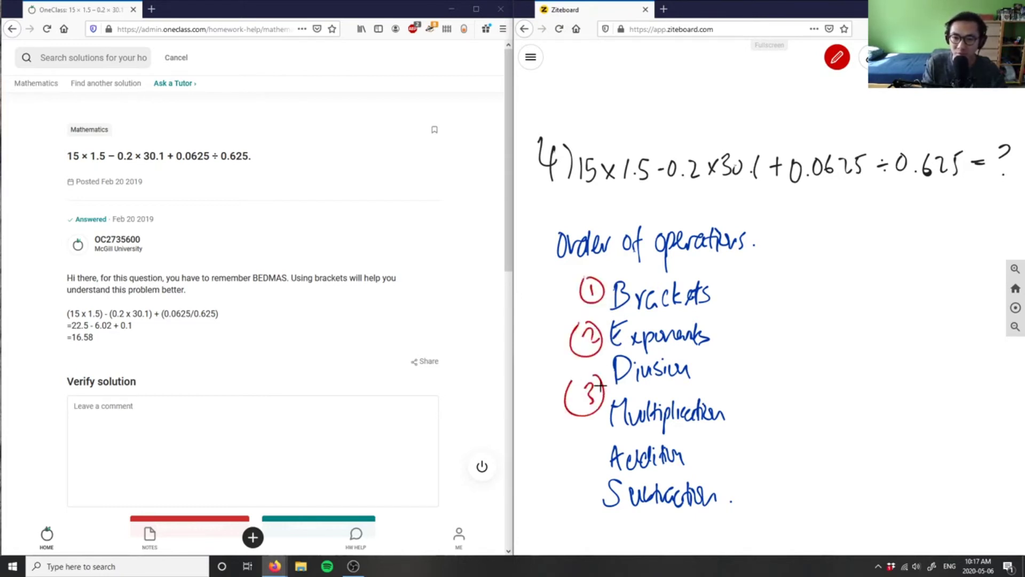
mouse_move(573, 462)
mouse_down()
mouse_move(589, 481)
mouse_move(580, 455)
mouse_up()
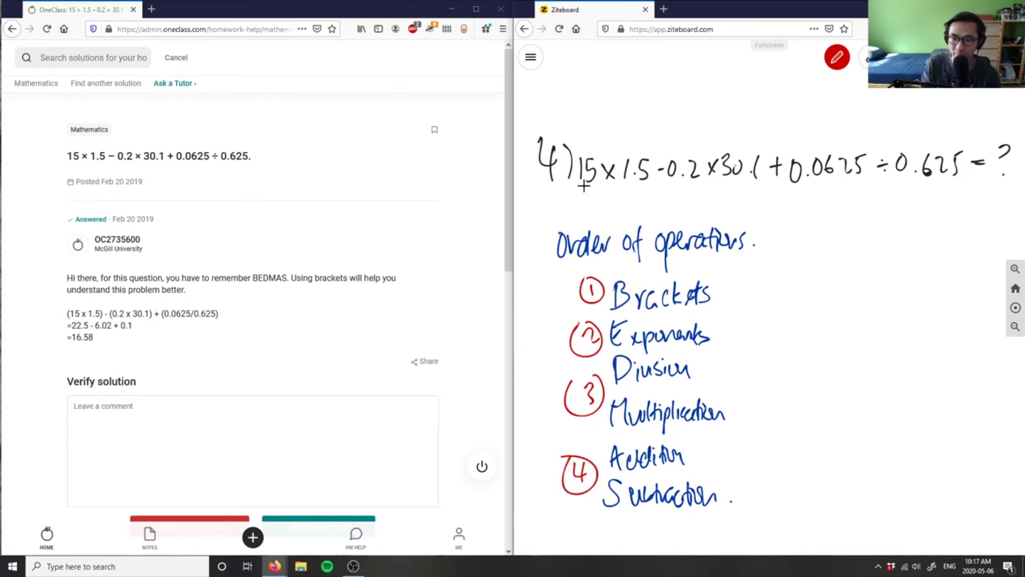
Step: Underline 15 × 1.5, 0.2 × 30.1 and 0.0625 ÷ 0.625 with red brackets
mouse_move(574, 180)
mouse_down()
mouse_move(592, 192)
mouse_move(655, 175)
mouse_up()
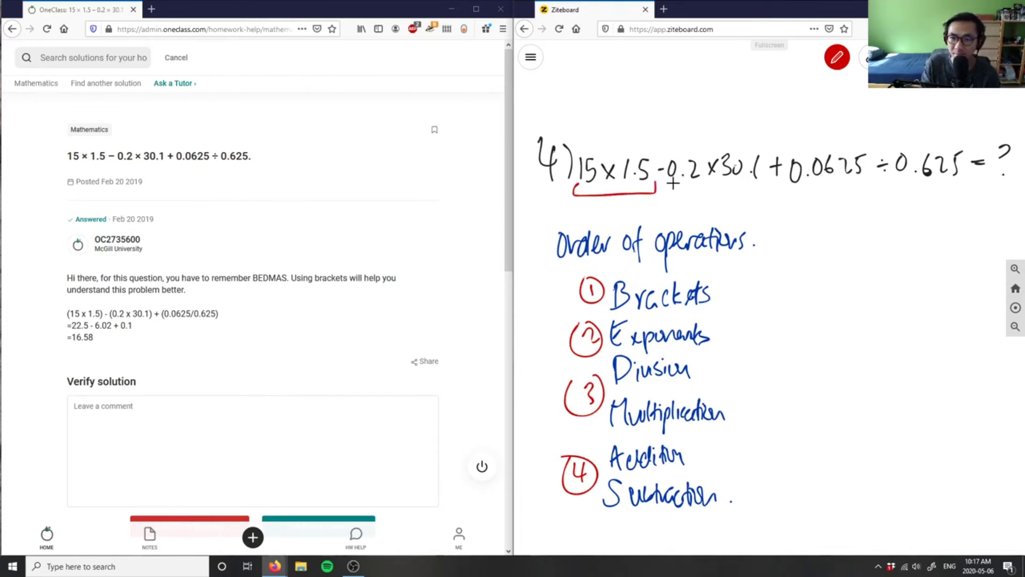
mouse_move(673, 183)
mouse_down()
mouse_move(718, 194)
mouse_move(765, 178)
mouse_up()
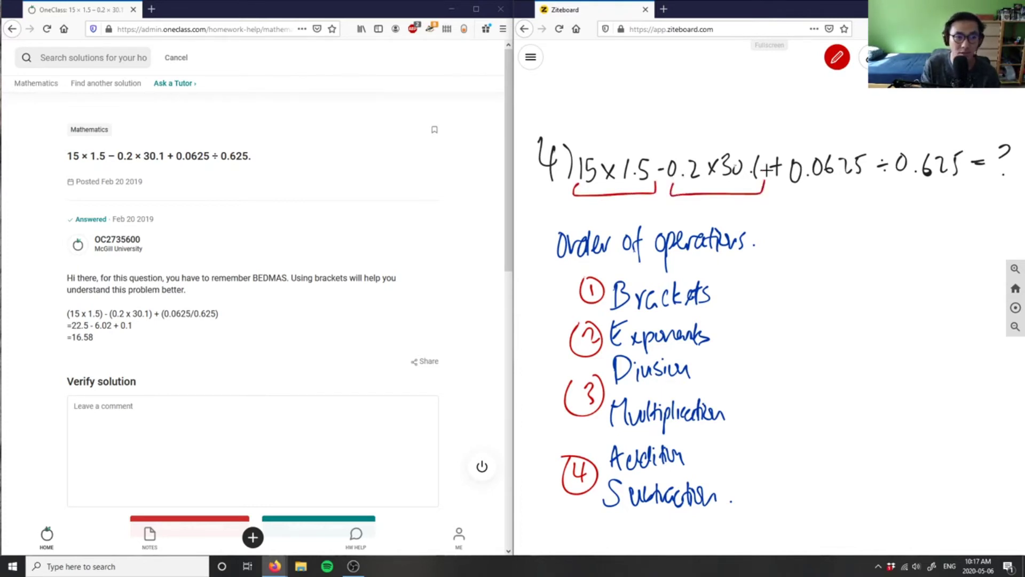
mouse_move(793, 185)
mouse_down()
mouse_move(880, 193)
mouse_move(960, 165)
mouse_up()
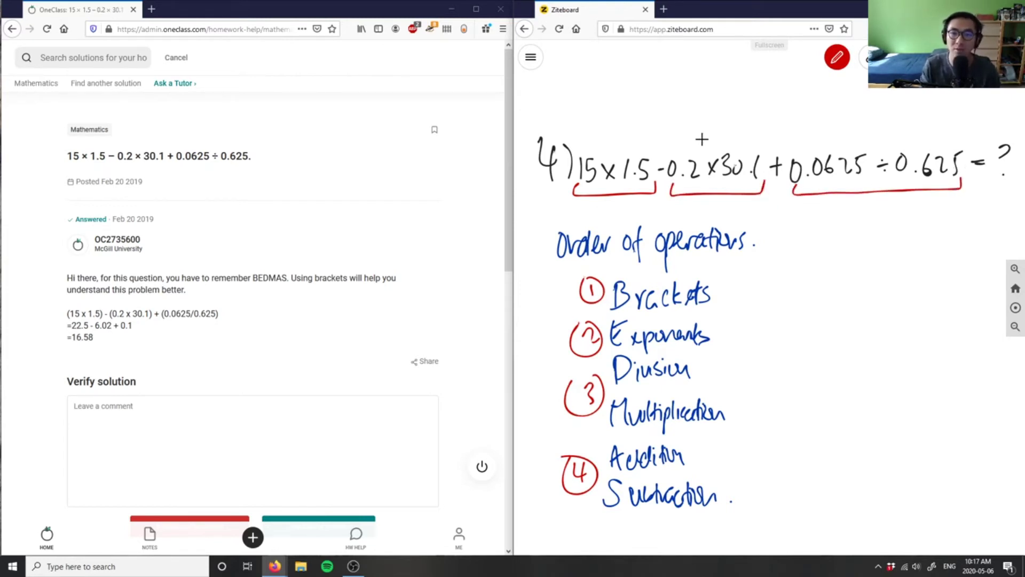
click(837, 58)
Step: Switch back to black, write 22.5 − 0.2 beside Brackets, and erase the mistaken 0.2
click(814, 167)
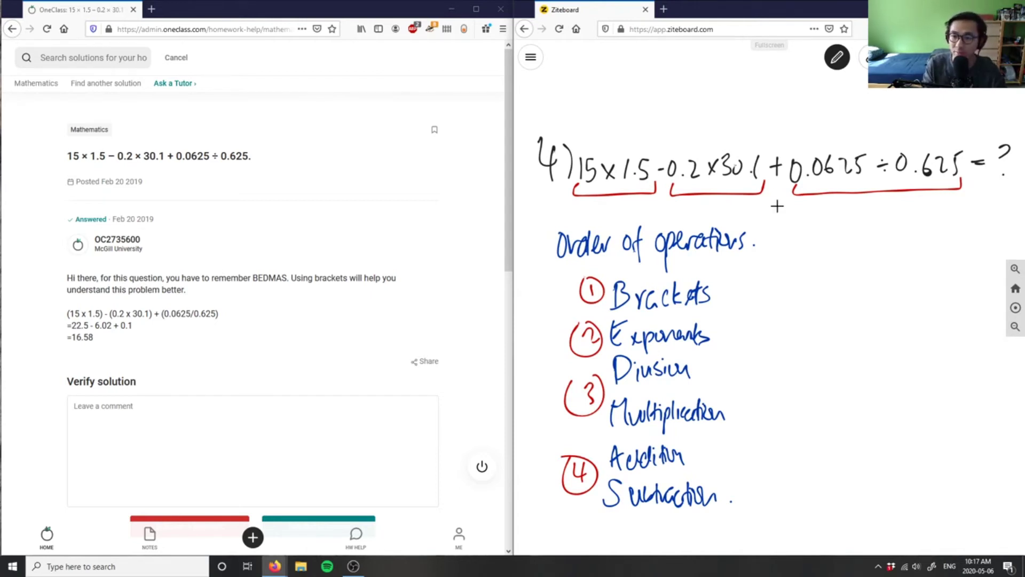
mouse_move(732, 292)
mouse_down()
mouse_move(767, 313)
mouse_move(793, 298)
mouse_move(834, 310)
mouse_move(858, 298)
mouse_up()
drag(849, 290, 850, 307)
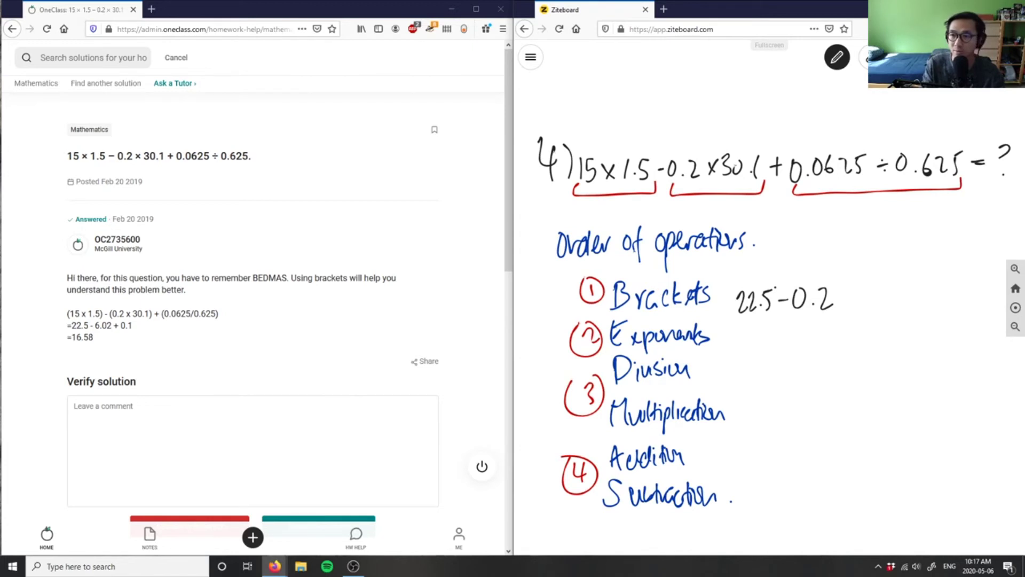
click(836, 57)
drag(837, 304, 792, 295)
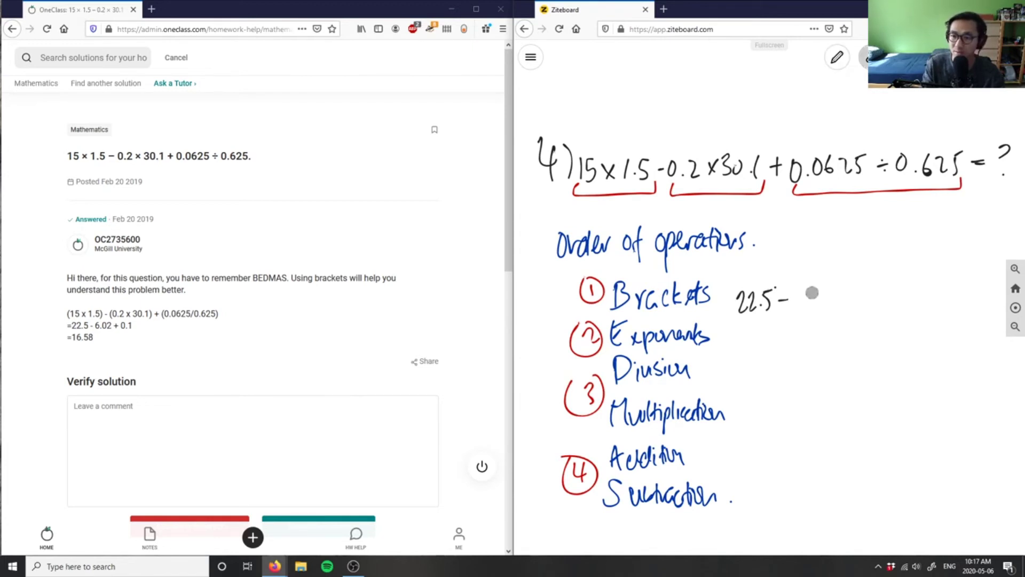
click(838, 58)
Step: Write 22.5 and 6.02 under the first two bracketed terms
drag(584, 201, 611, 220)
drag(615, 202, 624, 221)
drag(700, 200, 705, 220)
drag(715, 218, 726, 218)
drag(725, 201, 735, 215)
Step: Complete 22.5 − 6.02 + 0.1 beside Brackets and write 16.48 on the next line
drag(798, 286, 813, 305)
drag(817, 287, 826, 306)
mouse_move(830, 286)
mouse_down()
mouse_move(846, 303)
mouse_move(866, 292)
mouse_up()
drag(860, 281, 859, 304)
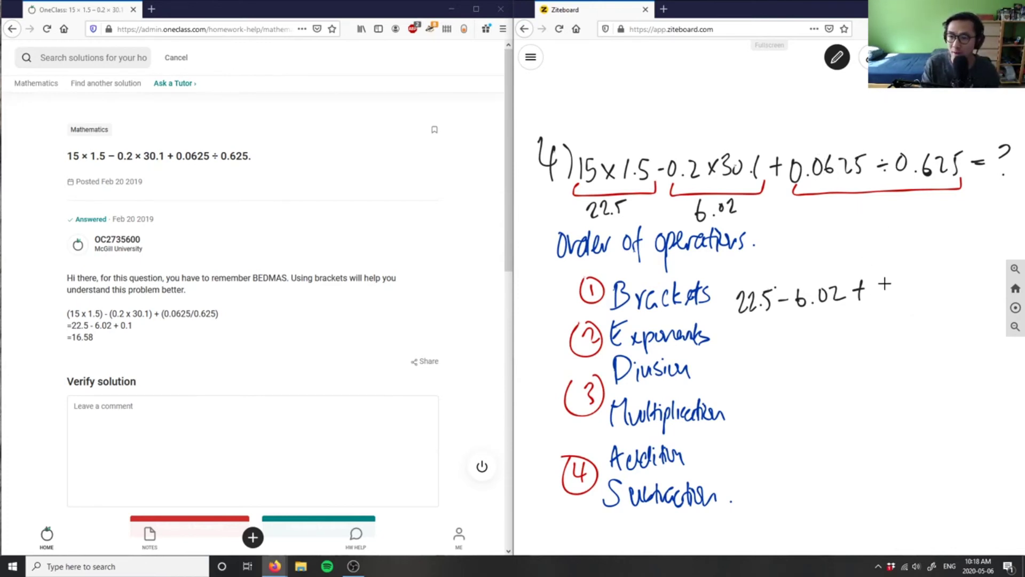
drag(880, 280, 897, 302)
drag(906, 274, 908, 302)
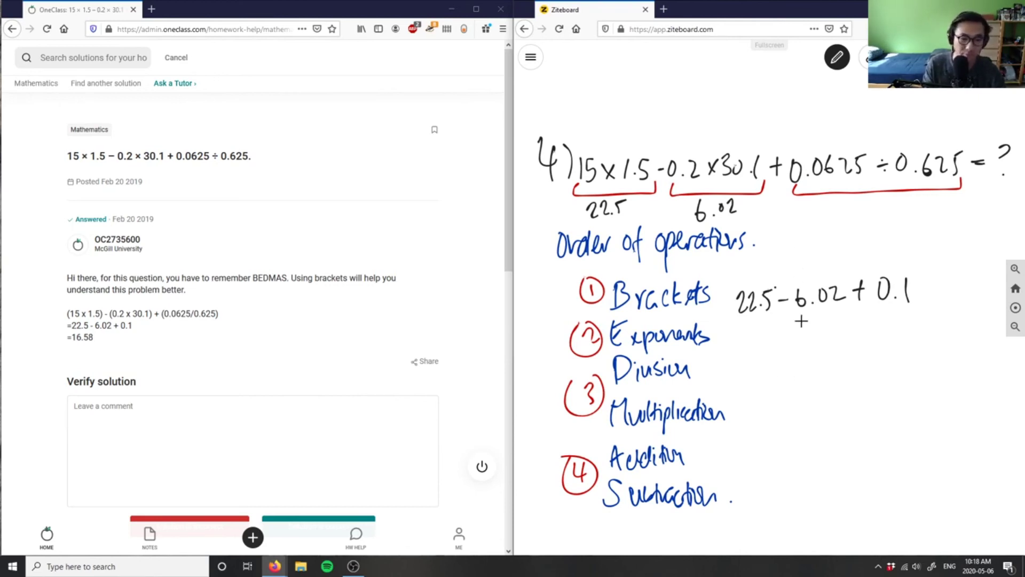
mouse_move(781, 328)
mouse_down()
mouse_move(785, 358)
mouse_move(850, 357)
mouse_move(865, 343)
mouse_up()
Step: Add + 0.1 after 16.48
mouse_move(855, 333)
mouse_down()
mouse_move(855, 354)
mouse_move(875, 353)
mouse_up()
drag(881, 352, 881, 353)
drag(891, 329, 892, 354)
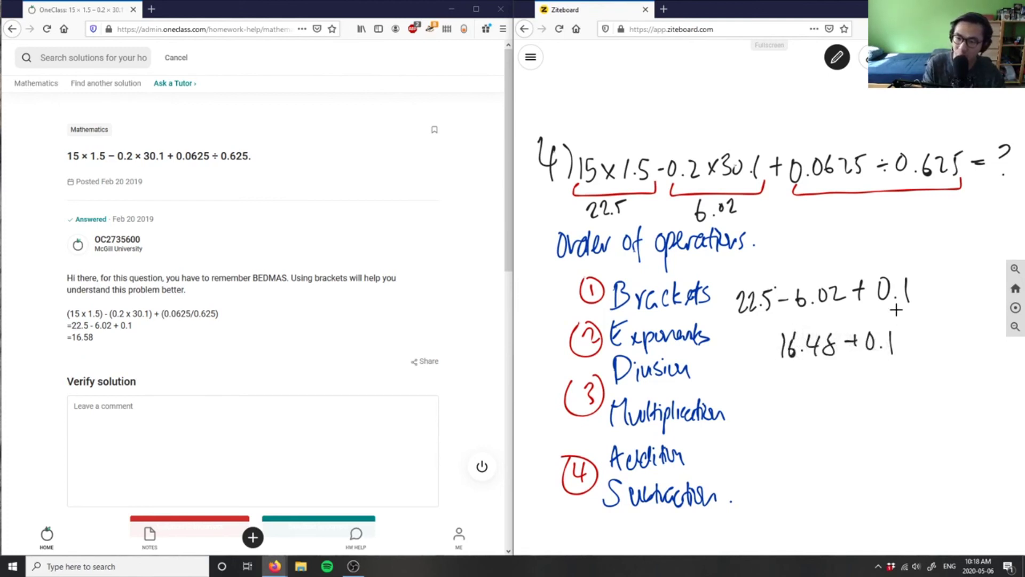
Step: Write the final answer 16.58 below and draw a box around it
drag(817, 378, 818, 406)
mouse_move(824, 380)
mouse_down()
mouse_move(833, 404)
mouse_move(869, 401)
mouse_move(801, 409)
mouse_up()
drag(792, 368, 895, 367)
drag(799, 404, 893, 413)
drag(895, 369, 890, 412)
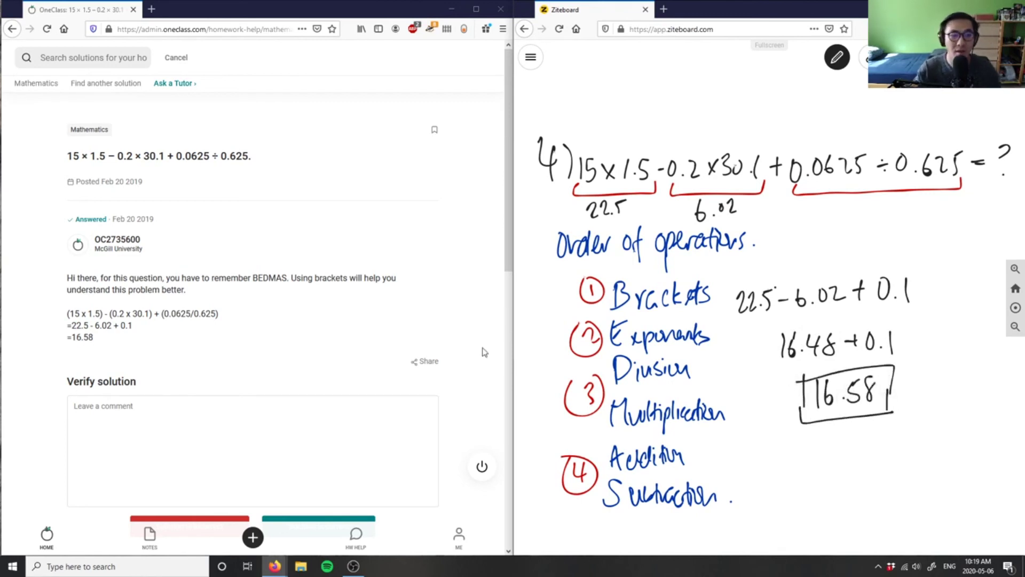
click(96, 335)
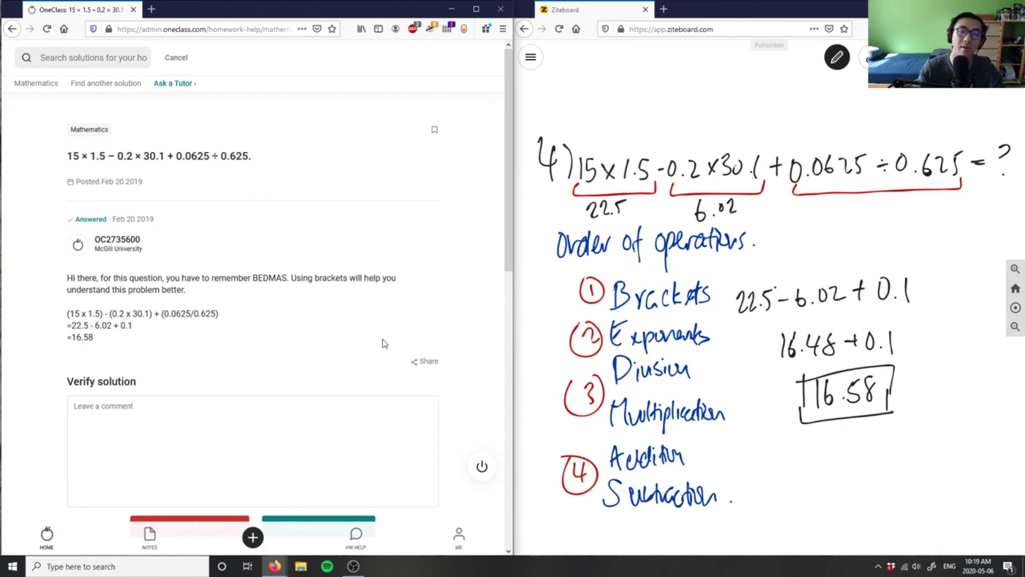
Step: Focus the 'Leave a comment' box under Verify solution on OneClass
click(318, 411)
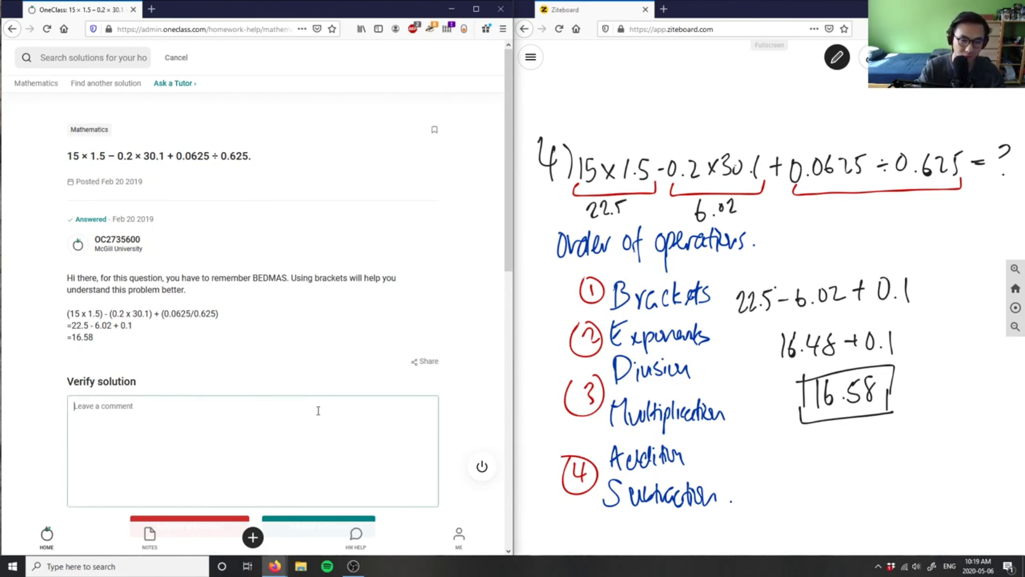
text(Solution is )
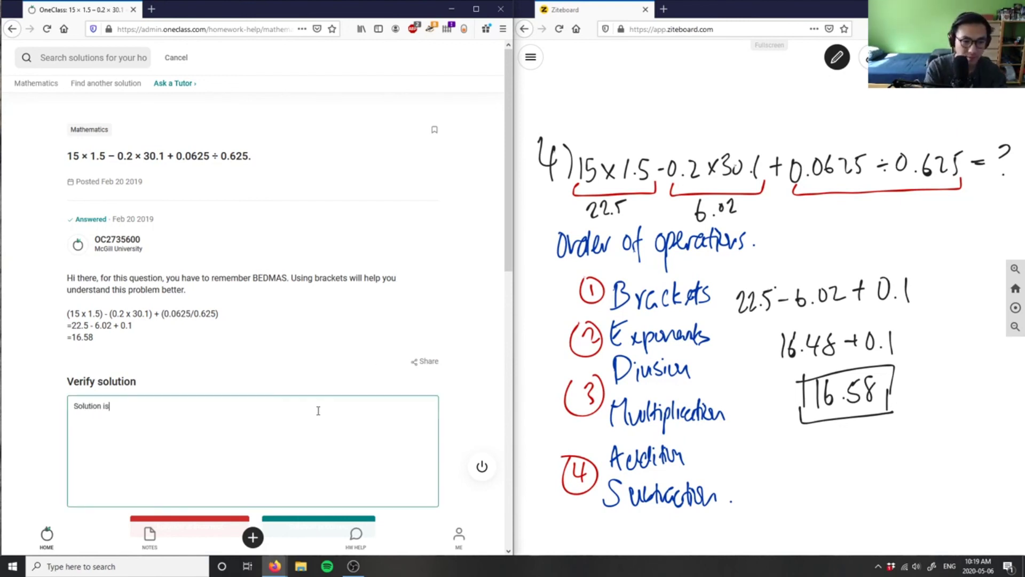
text(correct, good anala)
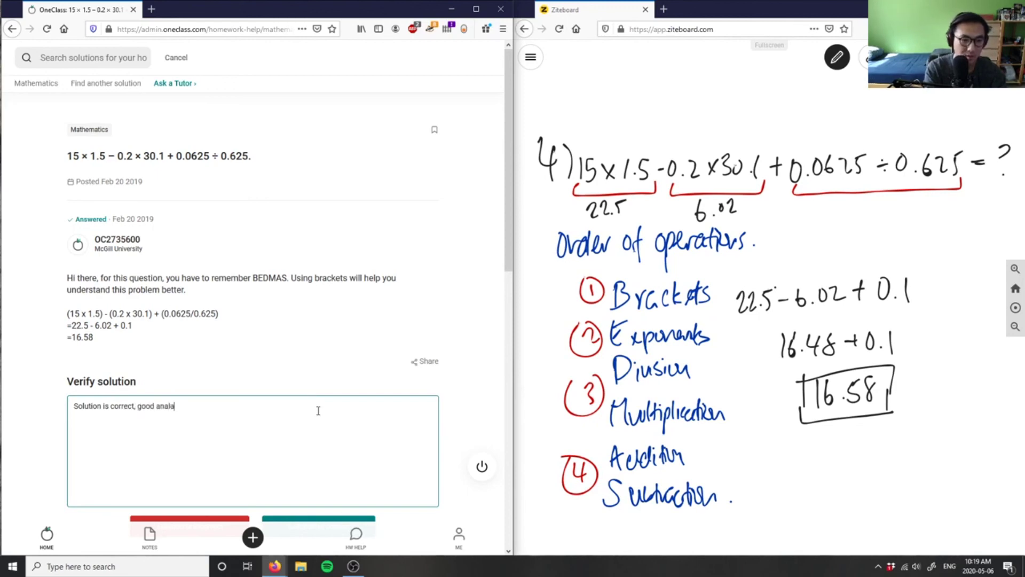